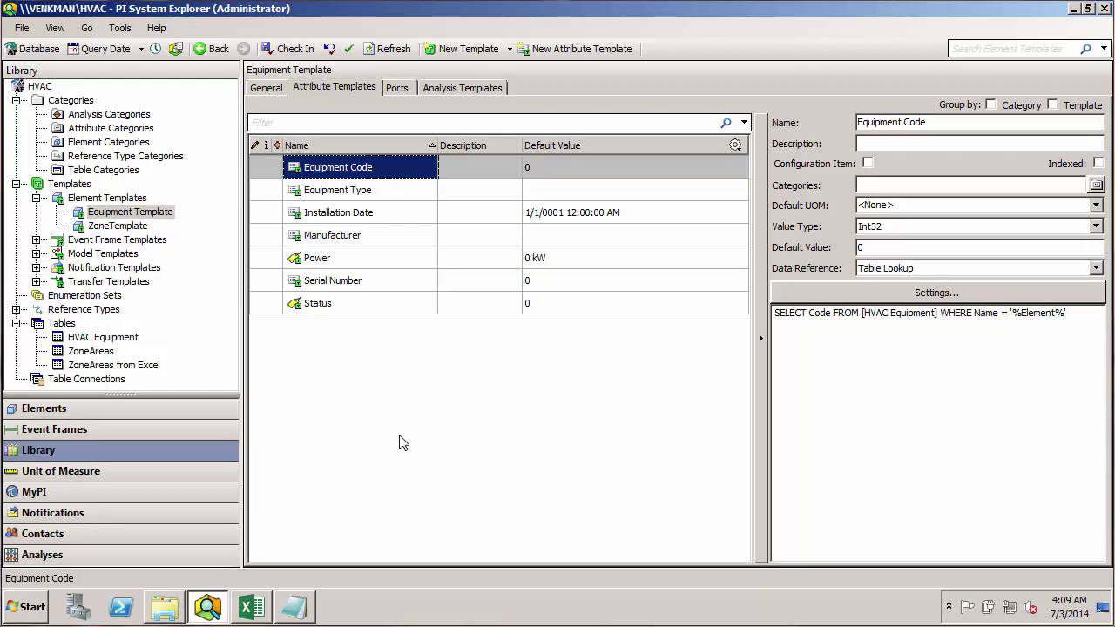
# Step: Review the equipment voltage ratings in the meeting notes, then hide the notes
pyautogui.click(306, 610)
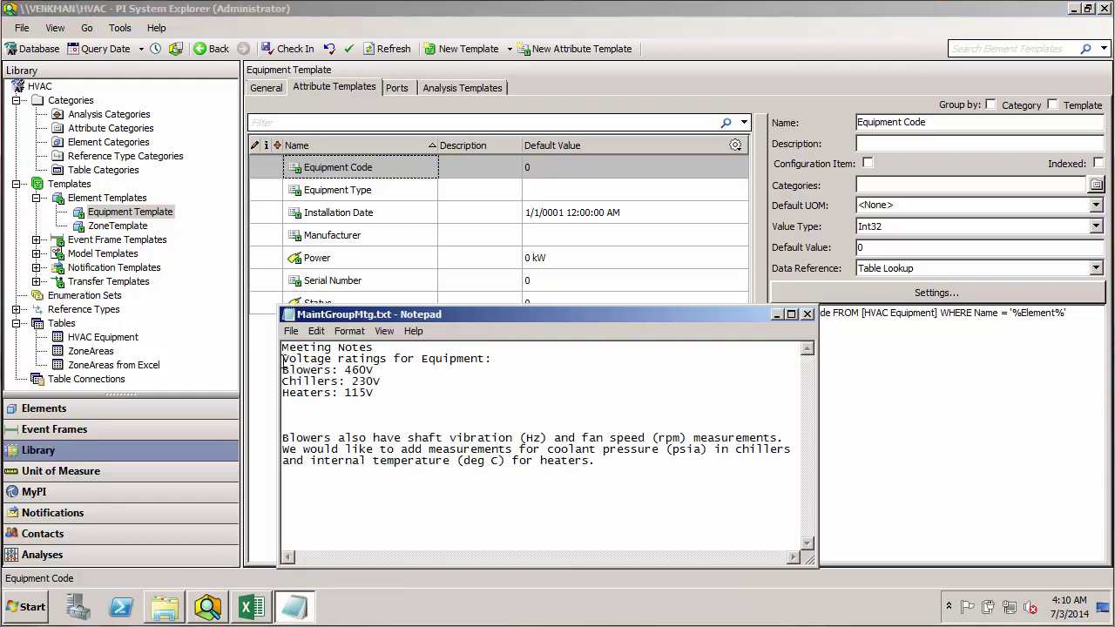
pyautogui.moveTo(283, 359)
pyautogui.mouseDown()
pyautogui.moveTo(375, 371)
pyautogui.moveTo(374, 392)
pyautogui.mouseUp()
pyautogui.click(776, 315)
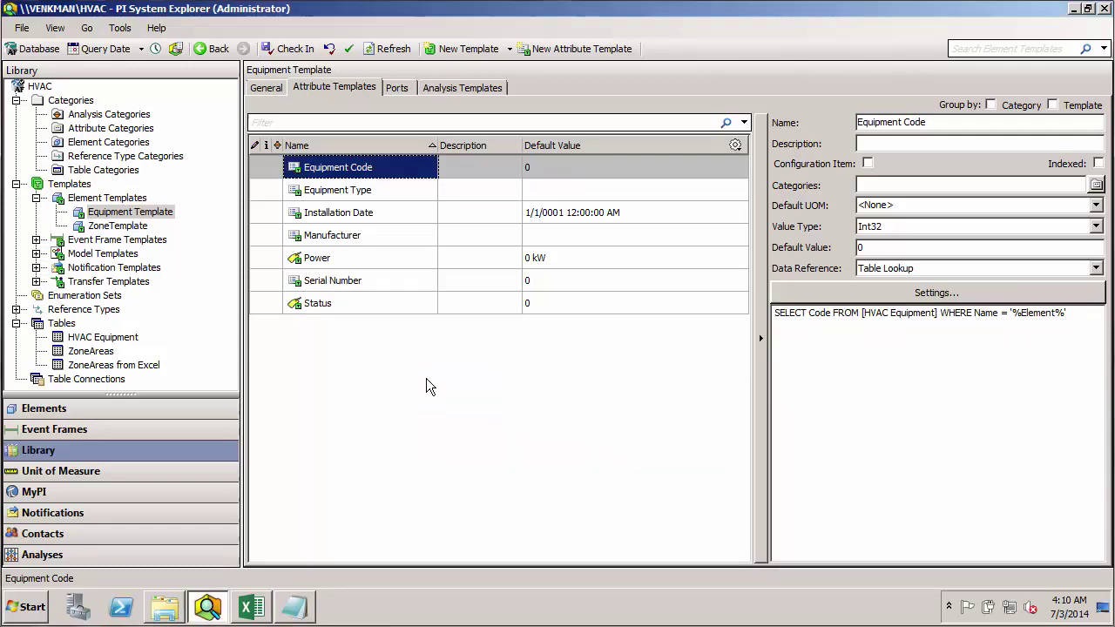
# Step: Add a Voltage Rating attribute to Equipment Template with volt as its default unit
pyautogui.rightClick(447, 350)
pyautogui.click(490, 366)
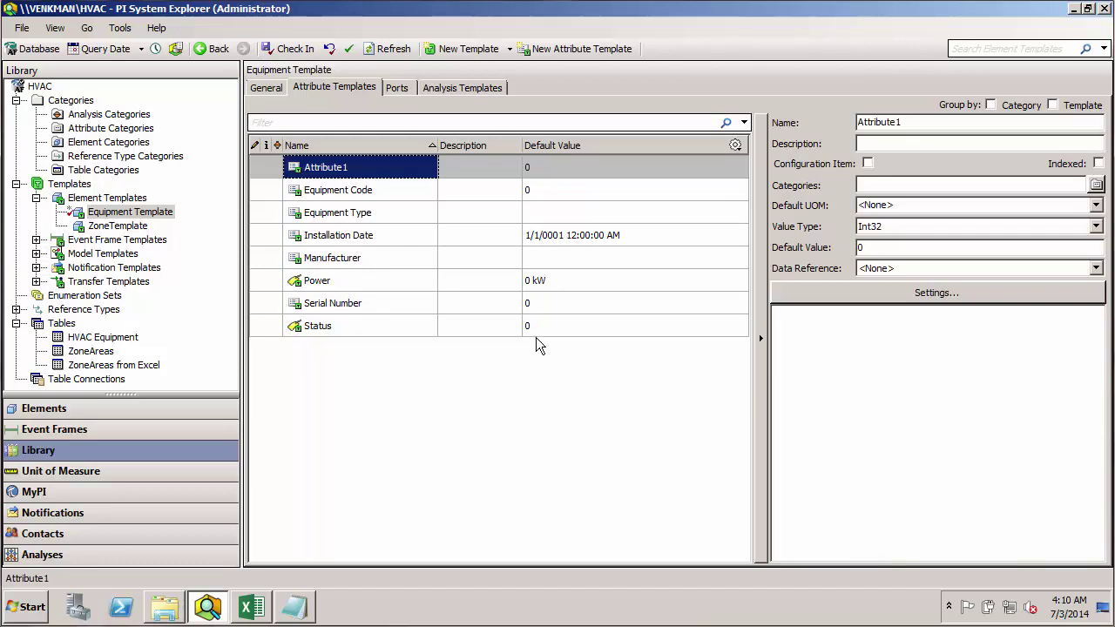
pyautogui.write('Voltage Rat')
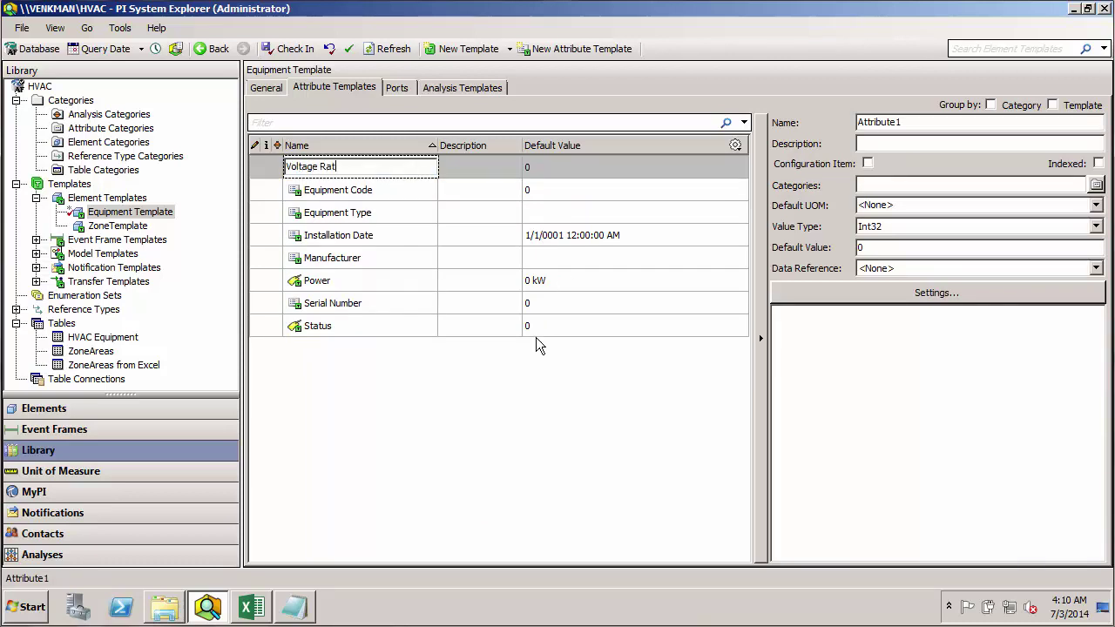
pyautogui.write('ing')
pyautogui.press('Return')
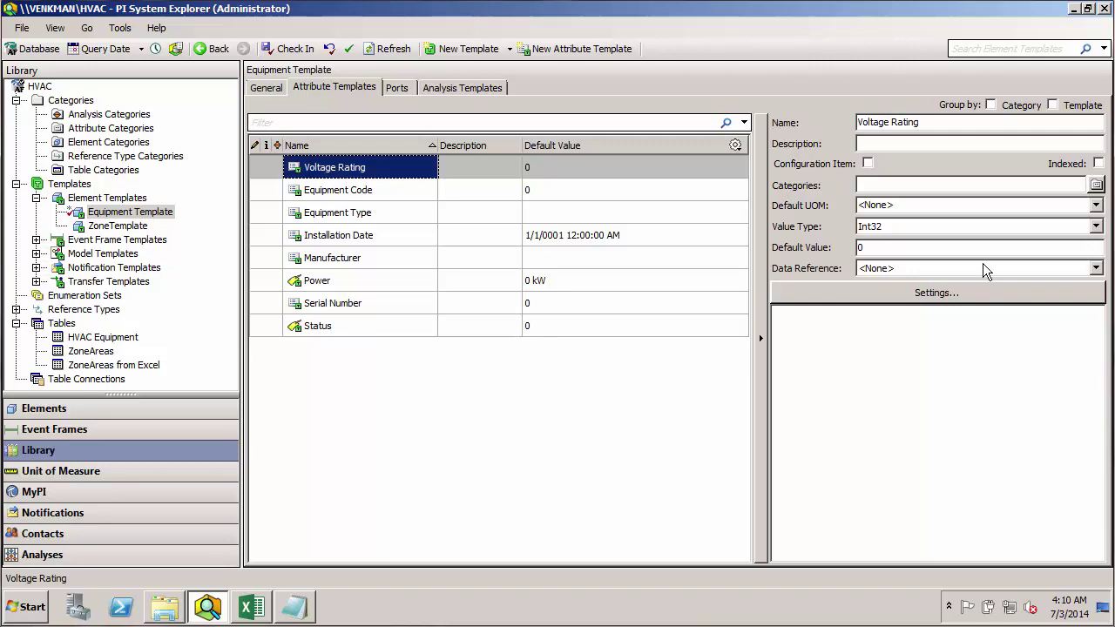
pyautogui.click(1096, 206)
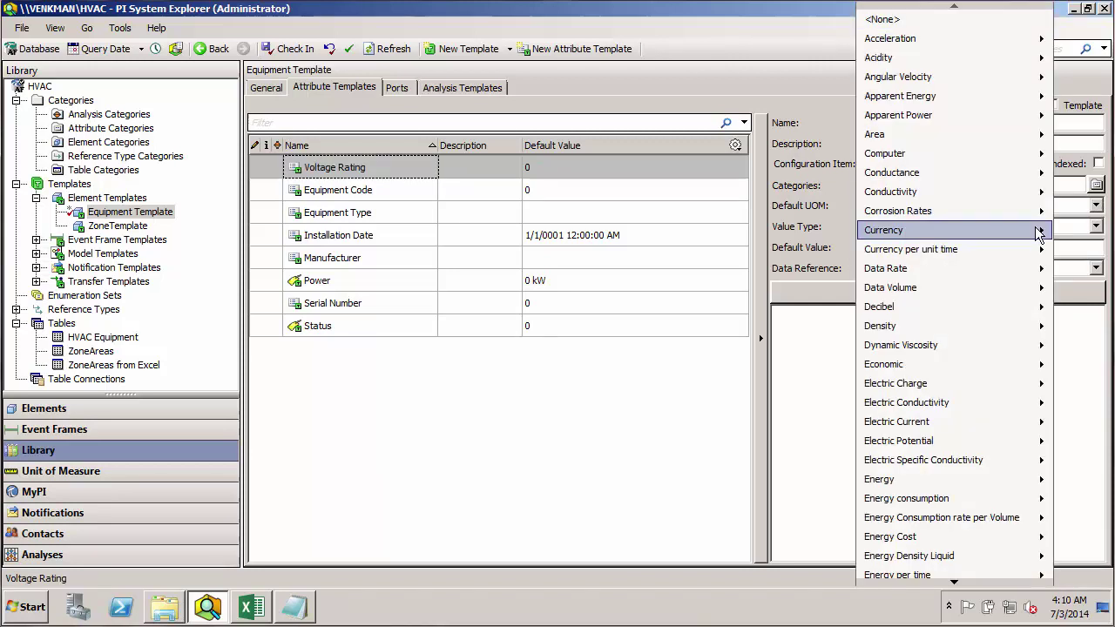
pyautogui.moveTo(899, 441)
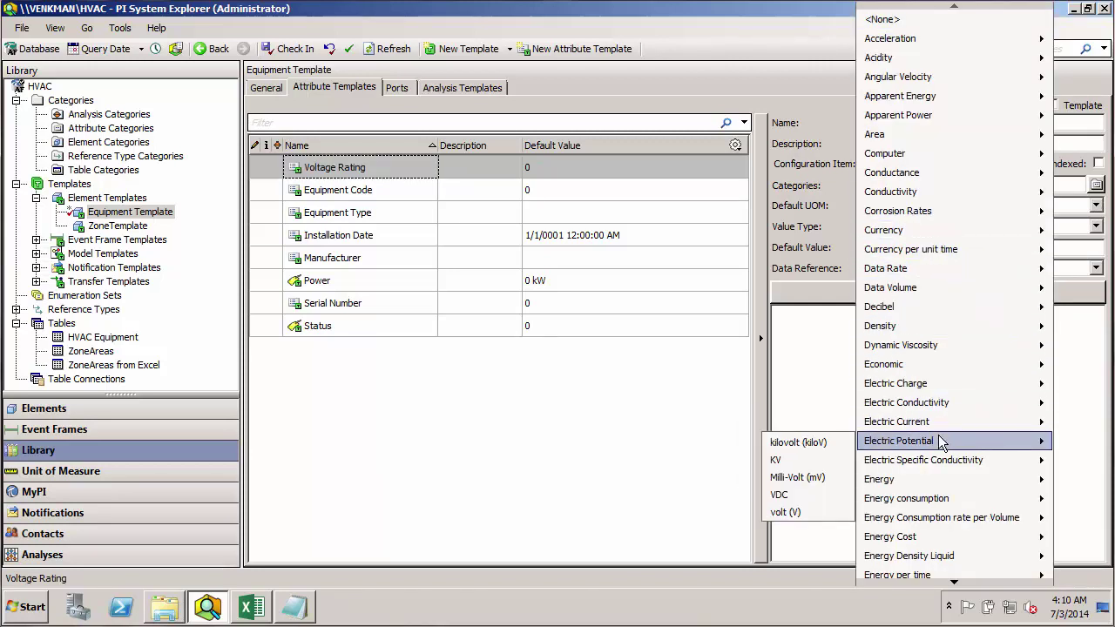
pyautogui.click(812, 514)
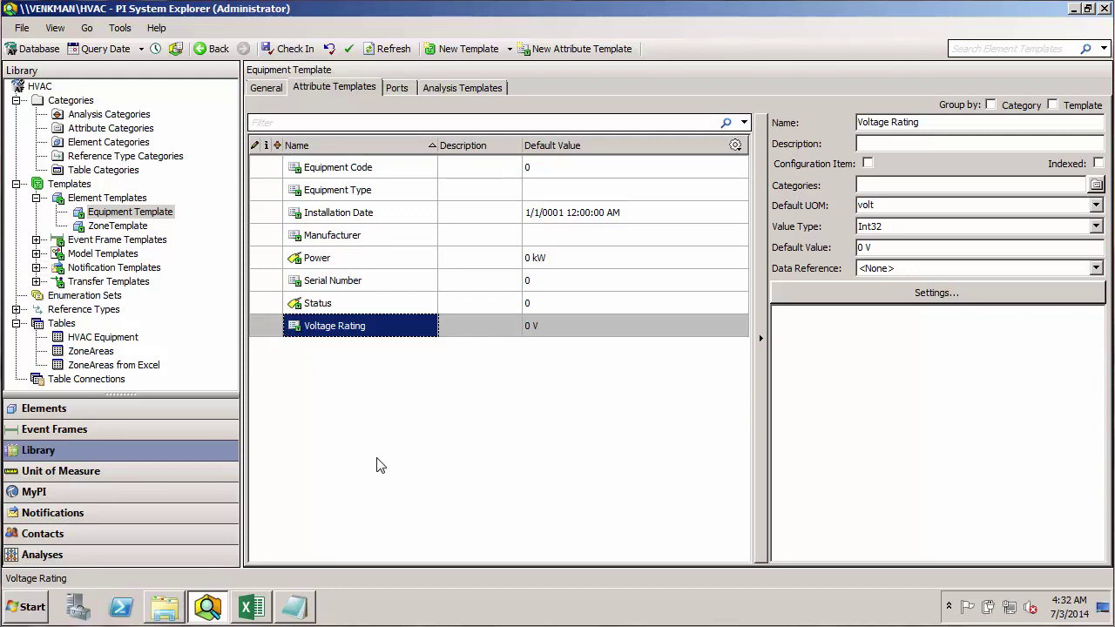
# Step: Bring back the meeting notes and highlight the voltage ratings and blower measurements
pyautogui.click(307, 616)
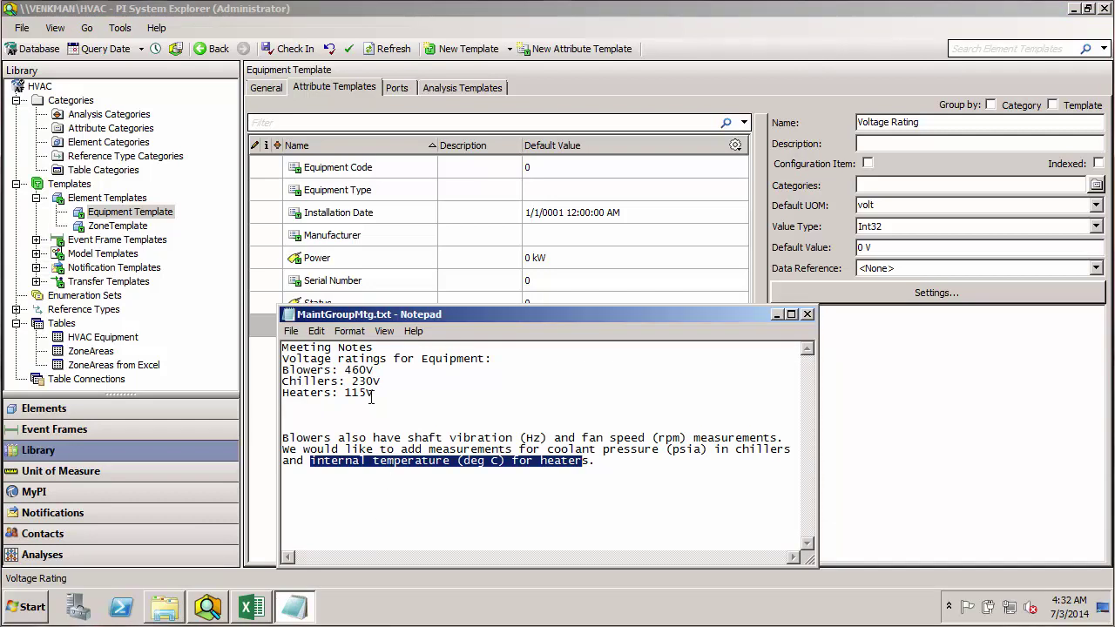
pyautogui.moveTo(347, 370); pyautogui.dragTo(374, 371)
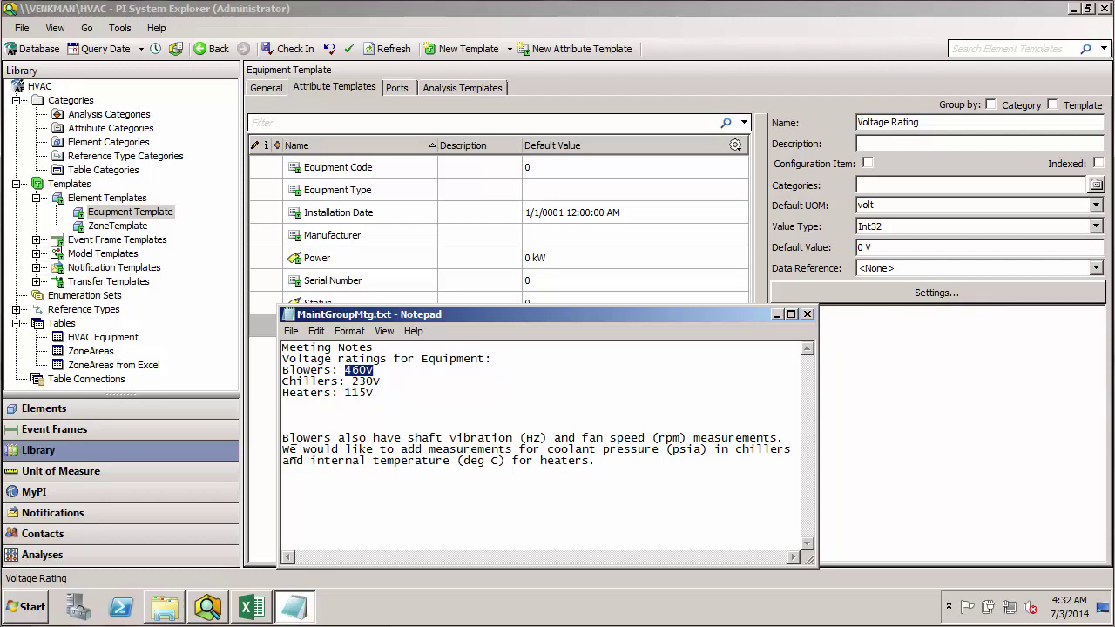
pyautogui.moveTo(284, 438); pyautogui.dragTo(507, 437)
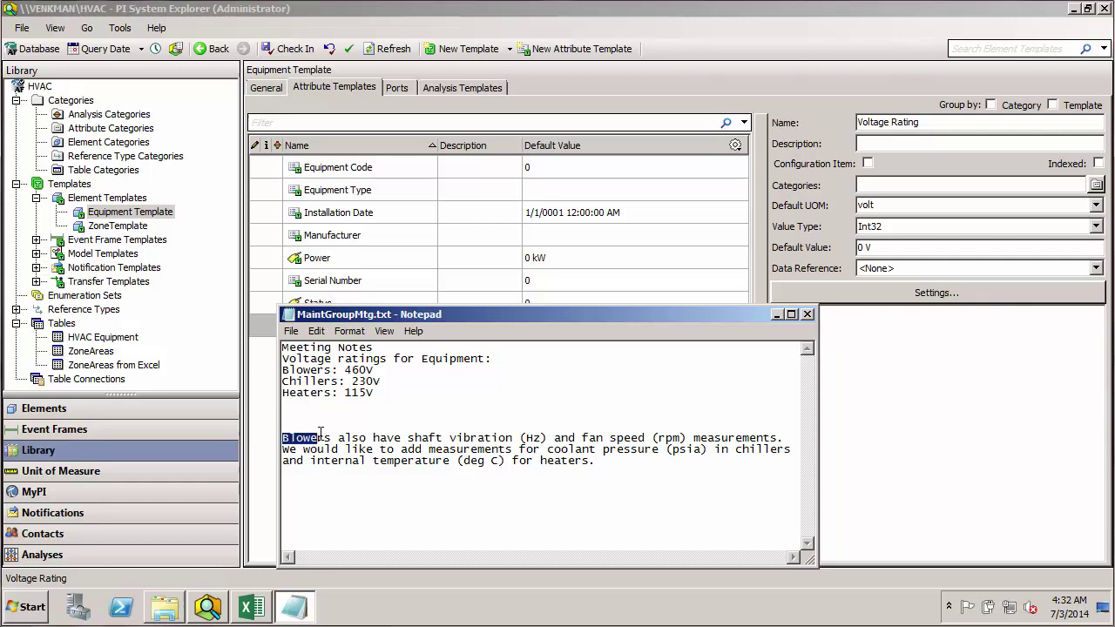
pyautogui.click(638, 427)
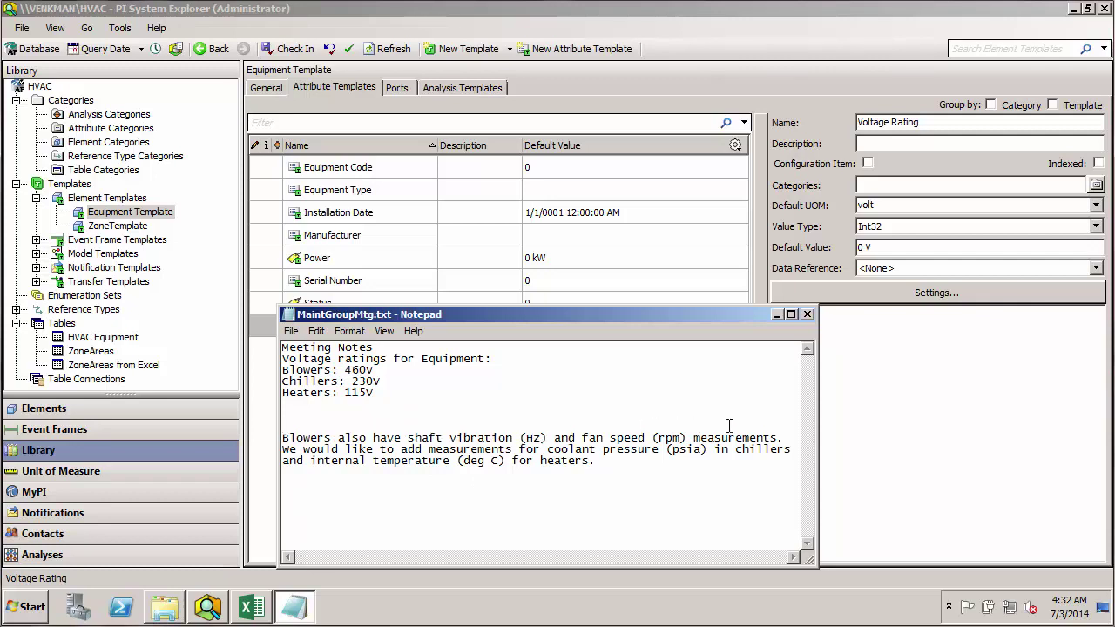
# Step: Highlight the requested measurements: chiller coolant pressure (psia) and heater internal temperature (deg C)
pyautogui.moveTo(765, 427); pyautogui.dragTo(783, 440)
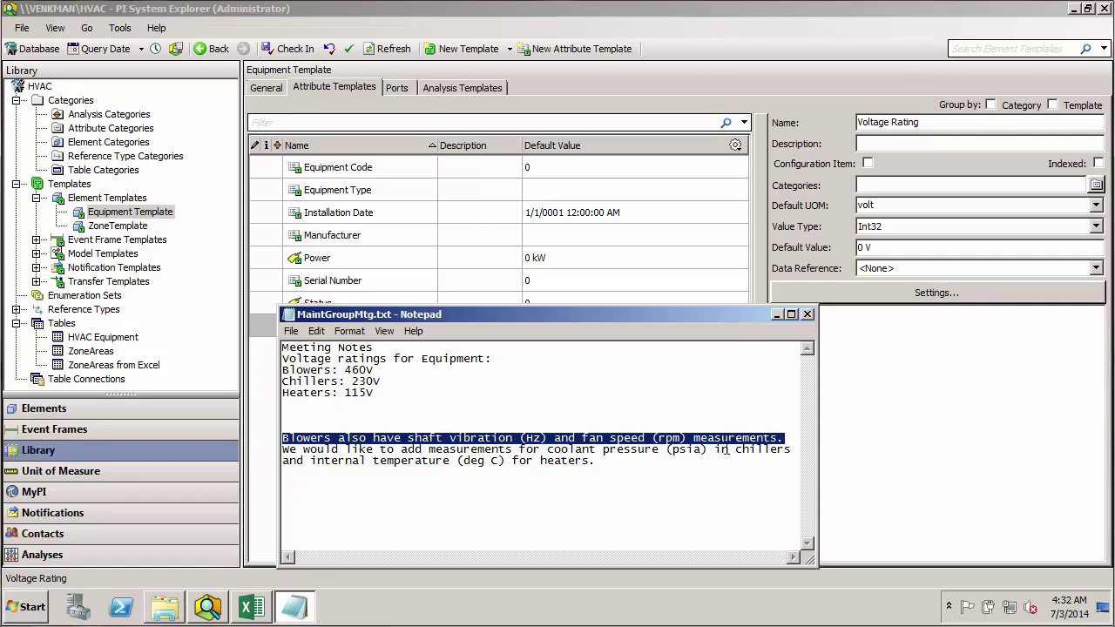
pyautogui.moveTo(730, 438)
pyautogui.mouseDown()
pyautogui.moveTo(740, 459)
pyautogui.moveTo(770, 452)
pyautogui.mouseUp()
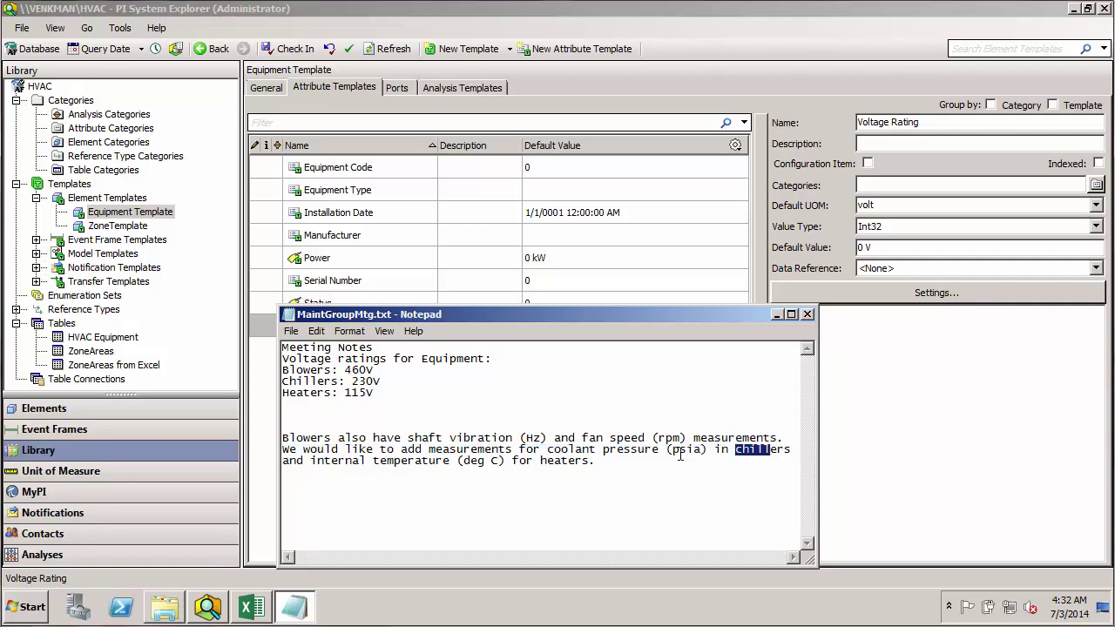
pyautogui.moveTo(548, 450); pyautogui.dragTo(702, 450)
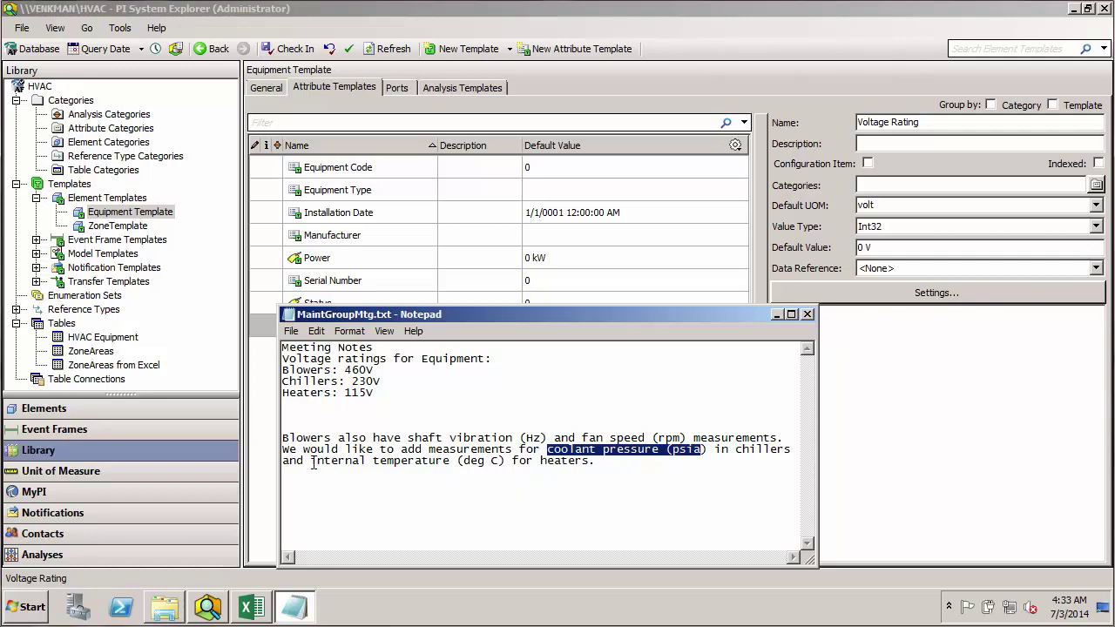
pyautogui.moveTo(310, 461); pyautogui.dragTo(597, 462)
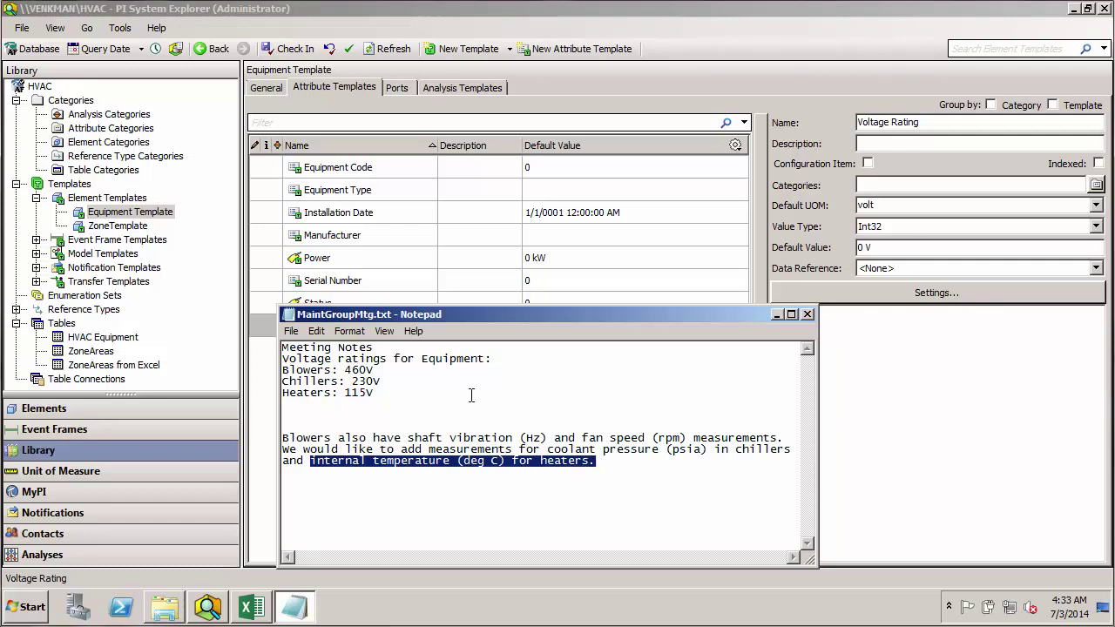
# Step: Return to Equipment Template's attribute list via Element Templates, dismissing the context menu unused
pyautogui.click(140, 198)
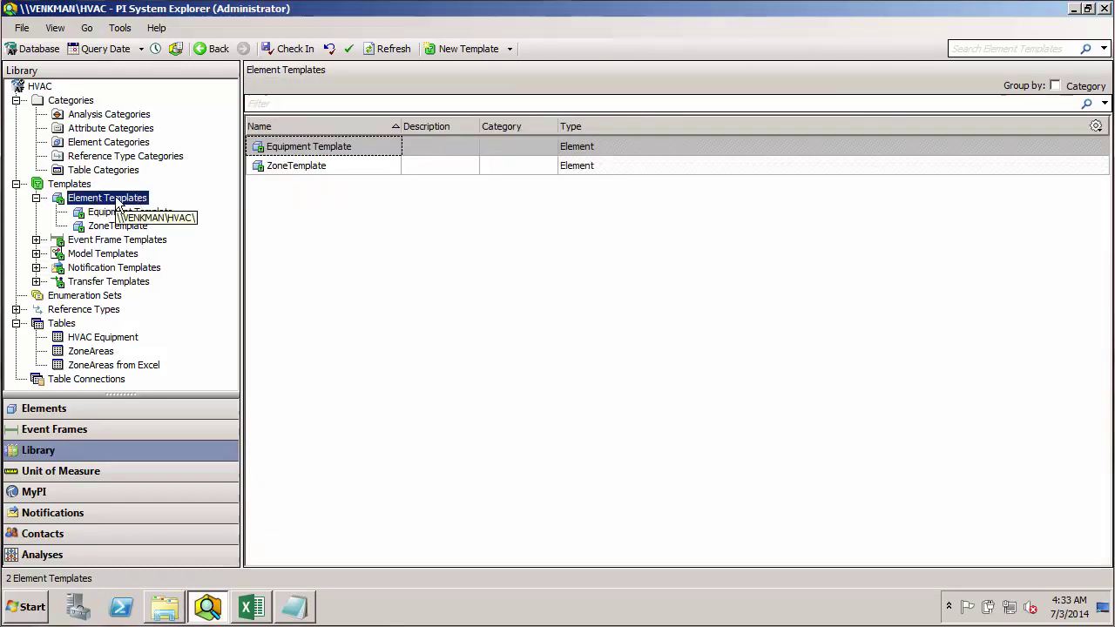
pyautogui.rightClick(113, 200)
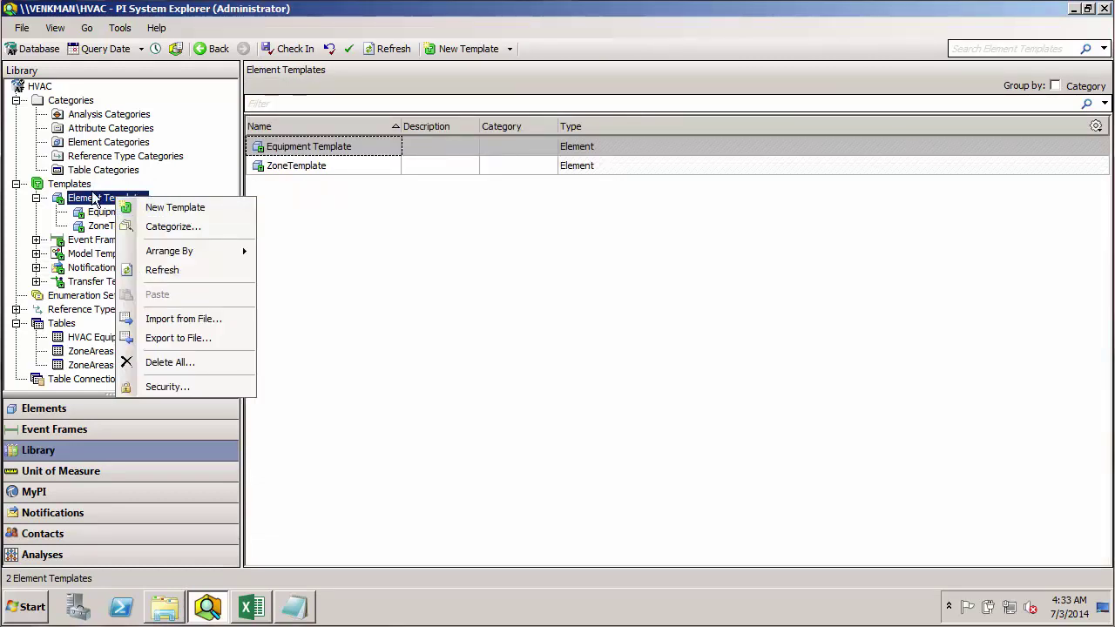
pyautogui.click(94, 201)
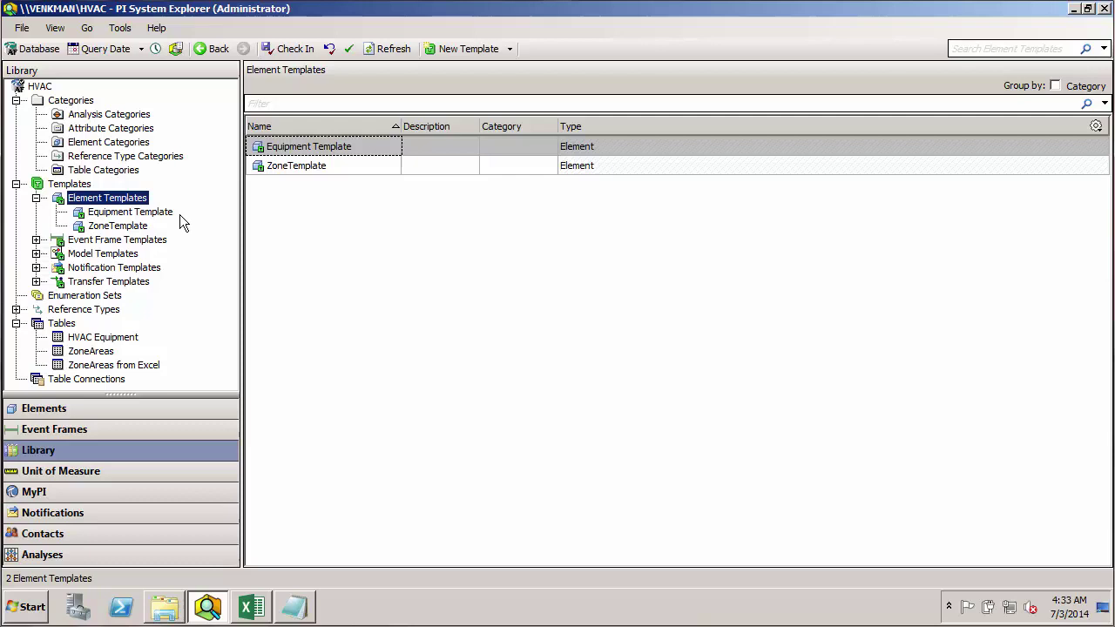
pyautogui.click(139, 213)
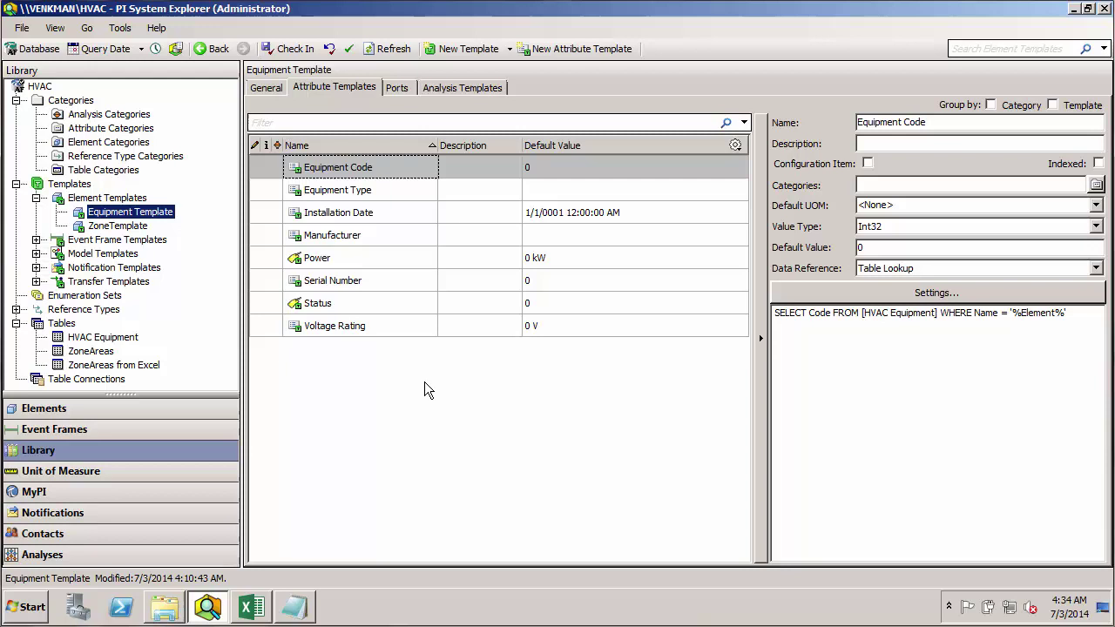
# Step: Bring the notes forward and mark Equipment Template as the base and its attribute names
pyautogui.click(296, 607)
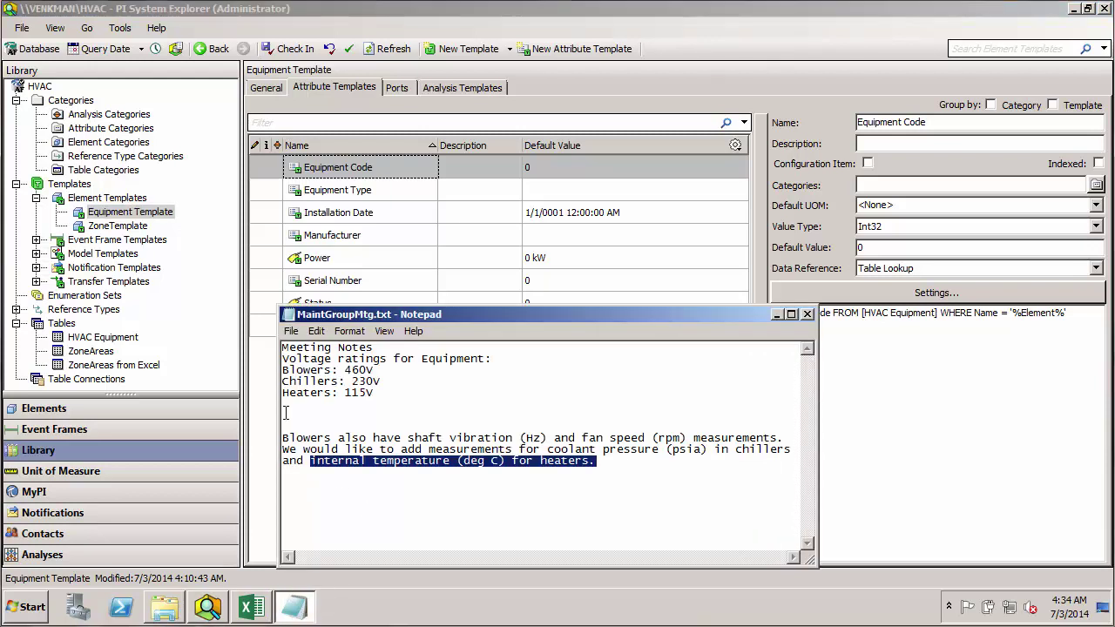
pyautogui.click(174, 215)
pyautogui.moveTo(180, 209); pyautogui.dragTo(245, 188)
pyautogui.moveTo(270, 130)
pyautogui.mouseDown()
pyautogui.moveTo(431, 322)
pyautogui.moveTo(453, 328)
pyautogui.mouseUp()
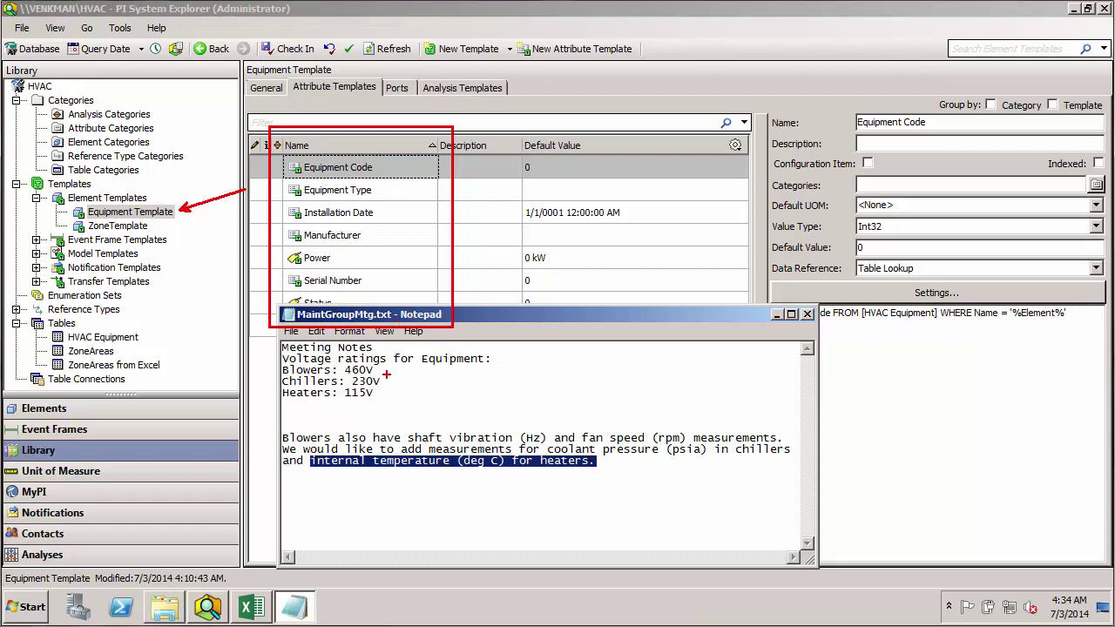
pyautogui.moveTo(377, 369); pyautogui.dragTo(425, 370)
pyautogui.moveTo(409, 446); pyautogui.dragTo(516, 434)
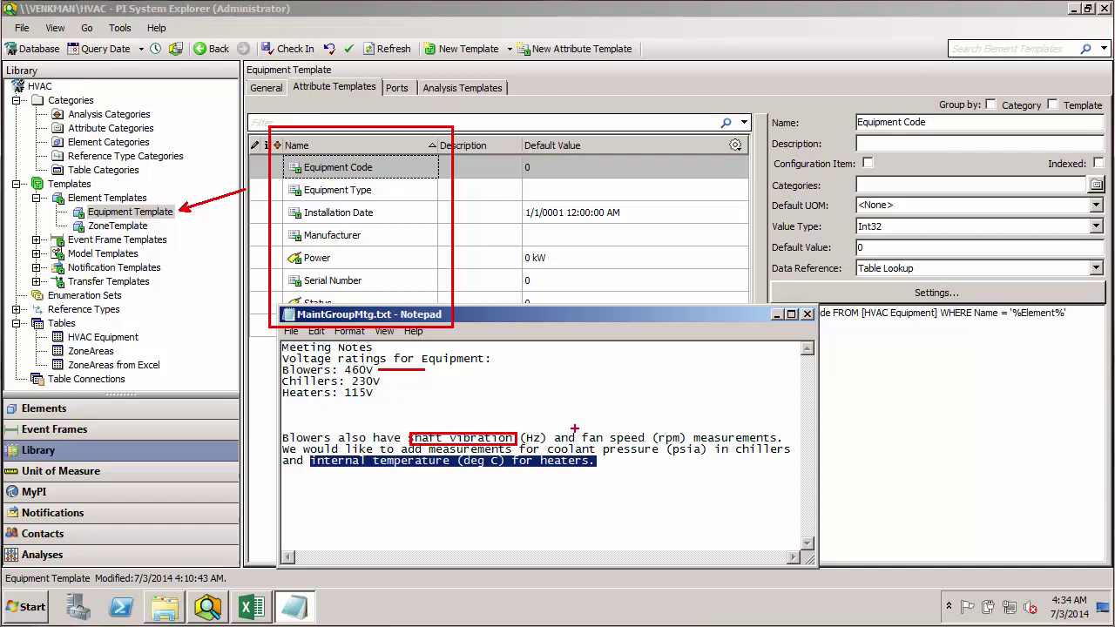
pyautogui.moveTo(574, 427); pyautogui.dragTo(664, 446)
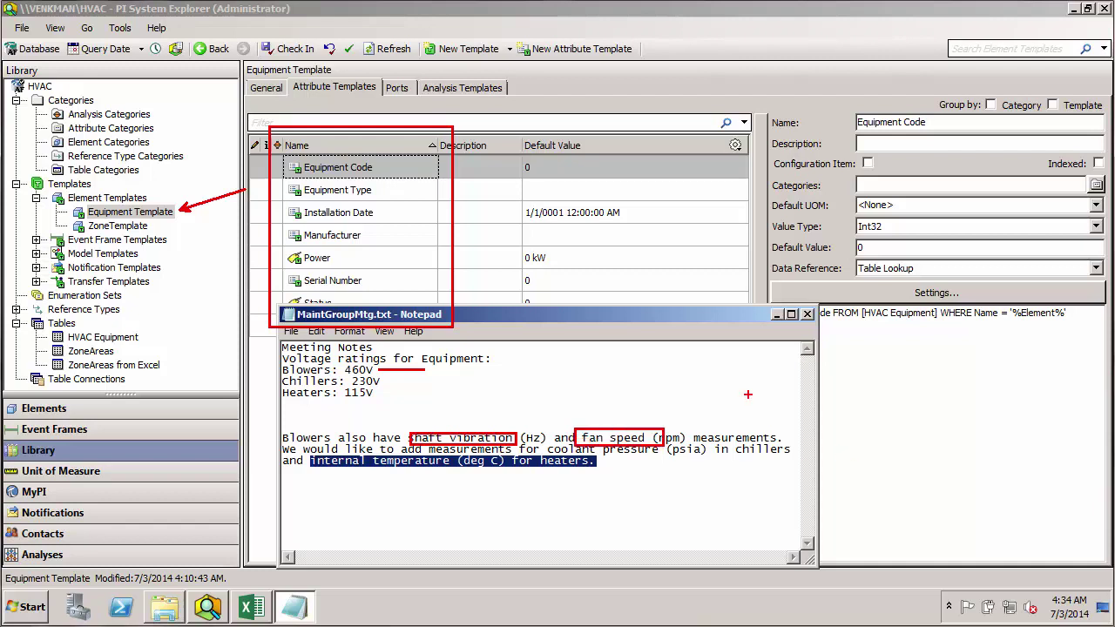